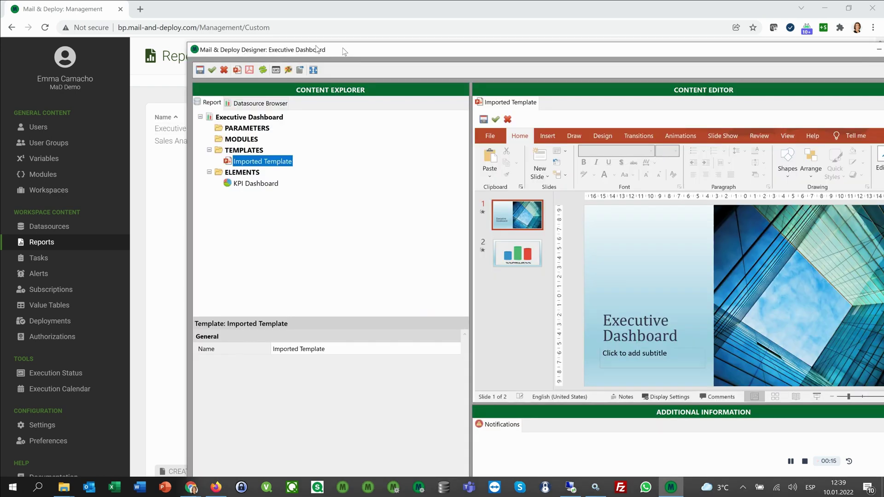
Step: Reposition the Designer window and select slide 2 of the Imported Template with the cylinder chart
left_click_drag(355, 43, 232, 16)
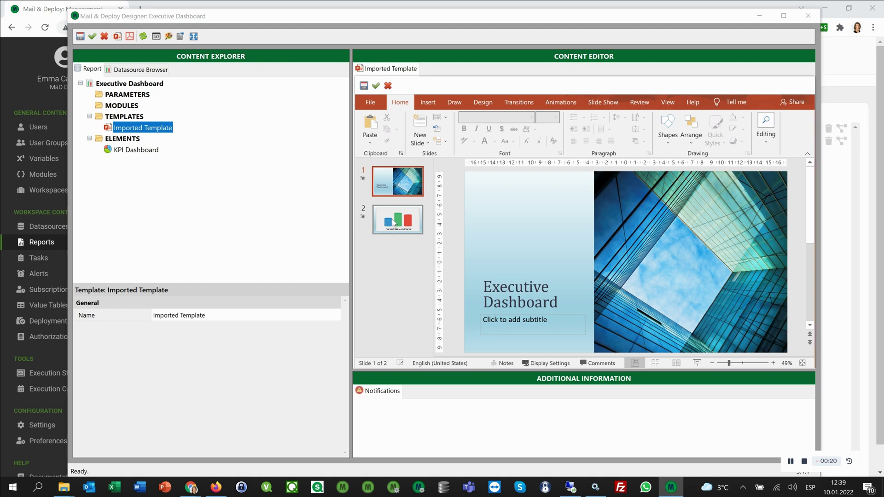
left_click(394, 224)
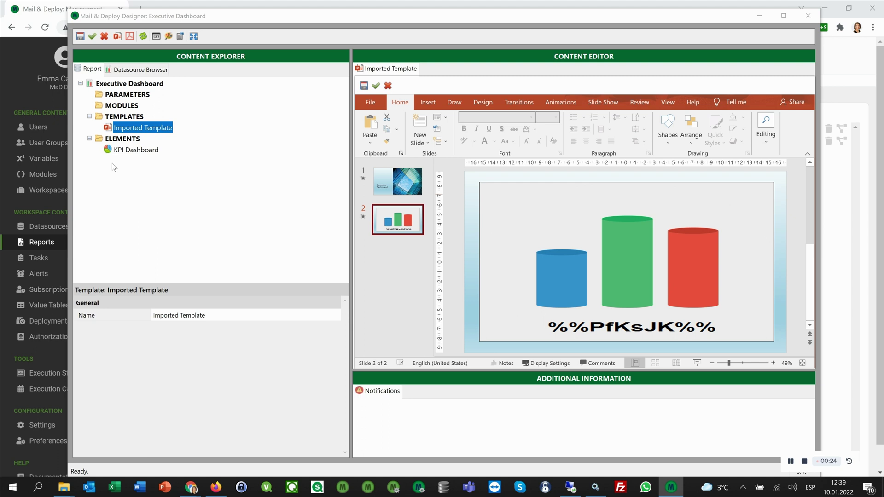
Step: Generate the PowerPoint preview, maximize it, check the KPI Dashboard slide, and return to slide 1
left_click(118, 37)
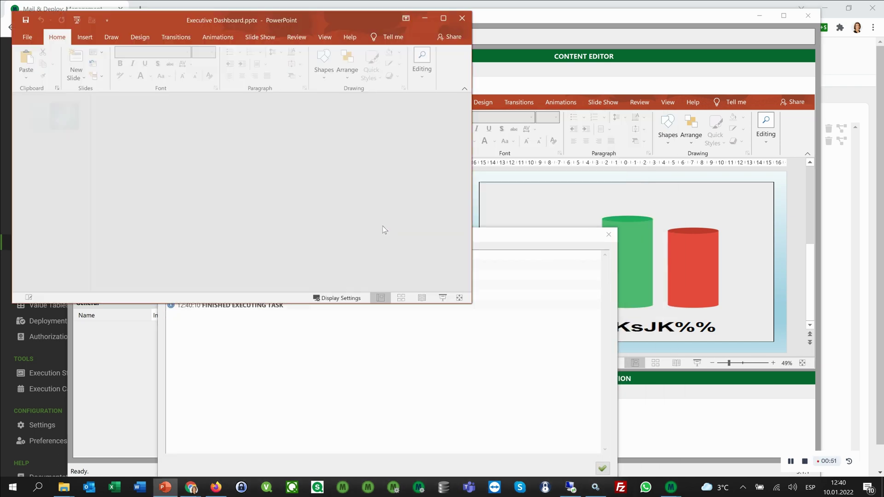
left_click(443, 18)
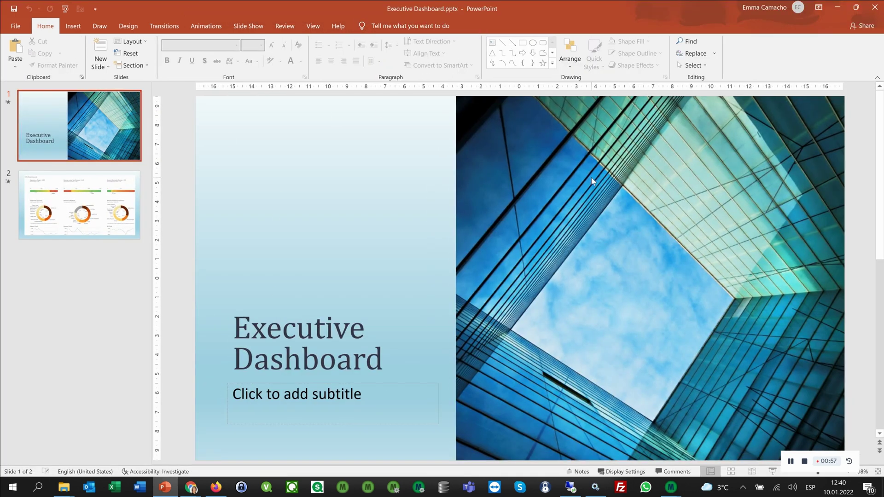
left_click(115, 237)
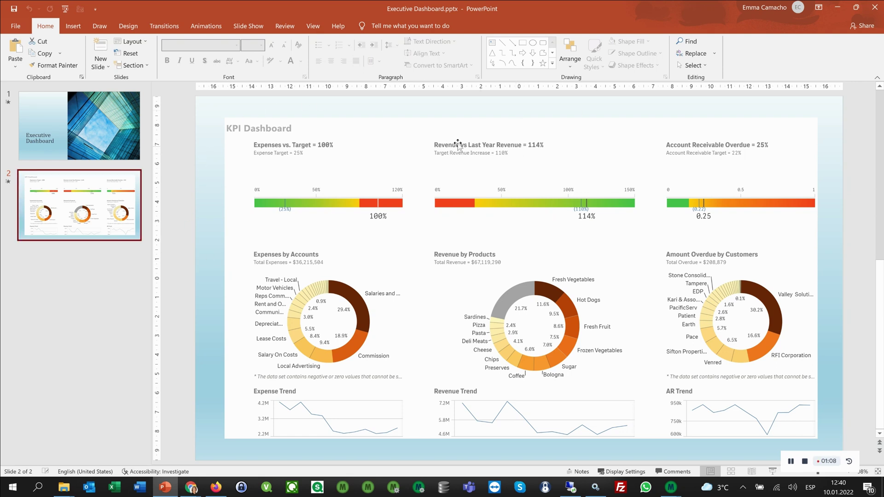
left_click(76, 139)
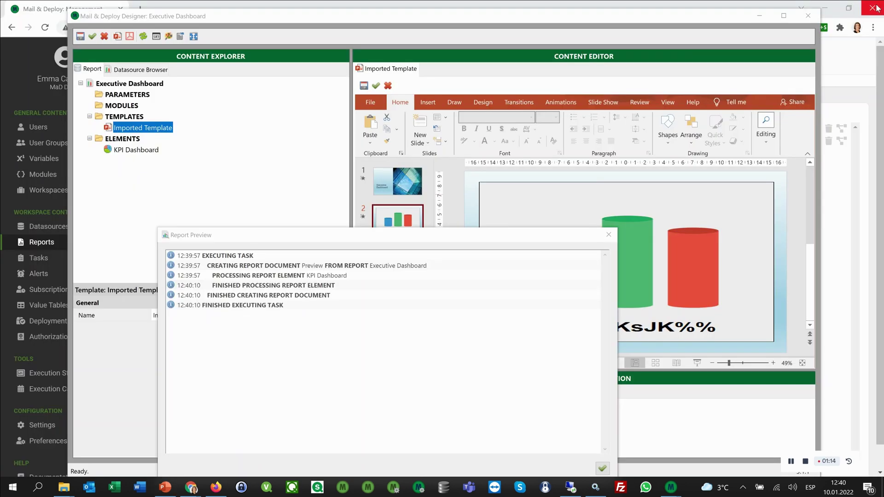
Step: Close the preview presentation and Report Preview log, then save and close the Designer
left_click(874, 7)
left_click_drag(445, 234, 483, 89)
left_click(640, 322)
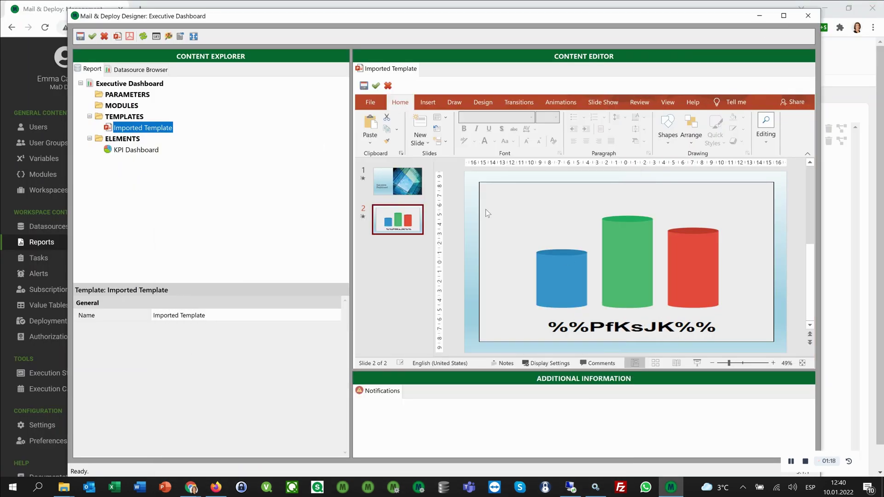
left_click(92, 37)
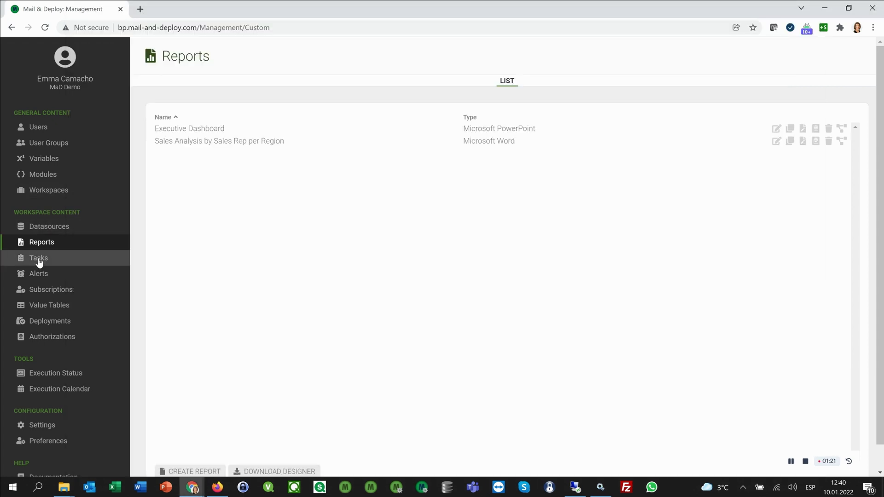
Step: Create a new task named 'Send Executive Dashboard Report by e-mail'
left_click(39, 260)
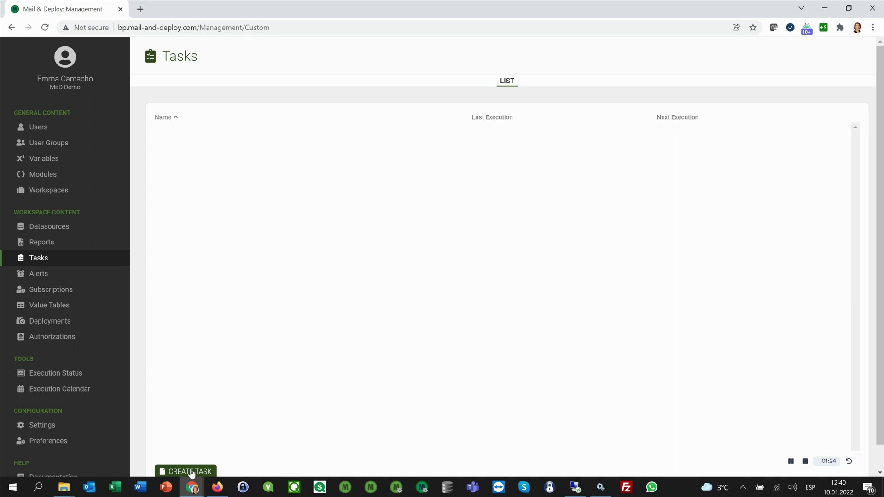
left_click(191, 471)
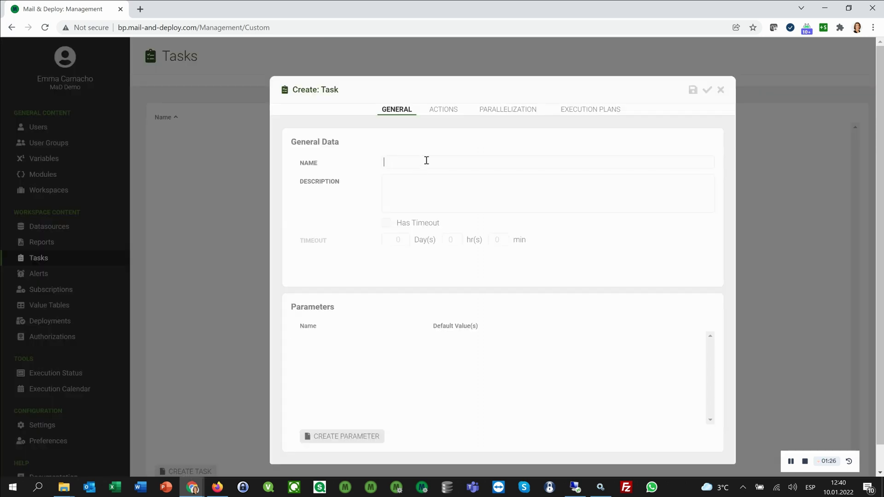
type("Send Executive Dashboard Report")
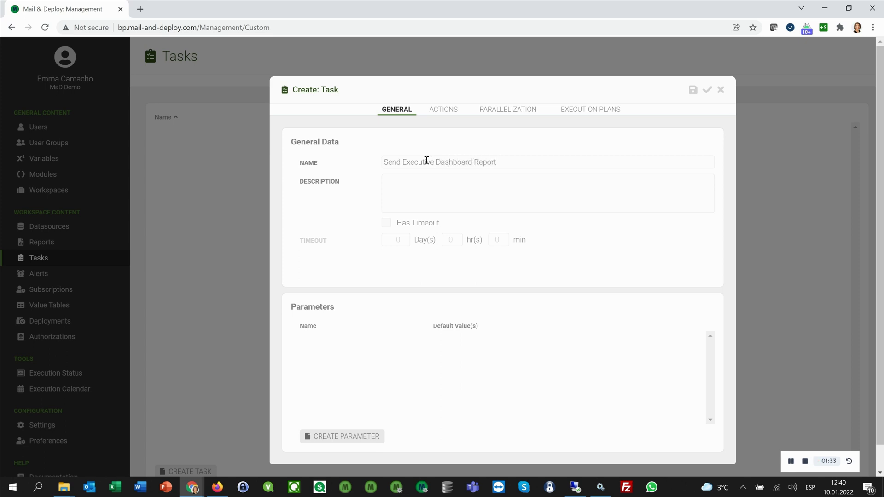
type(" by e-mail")
Step: Add a Create Report Document action to the task and name it Exec Dash
left_click(440, 110)
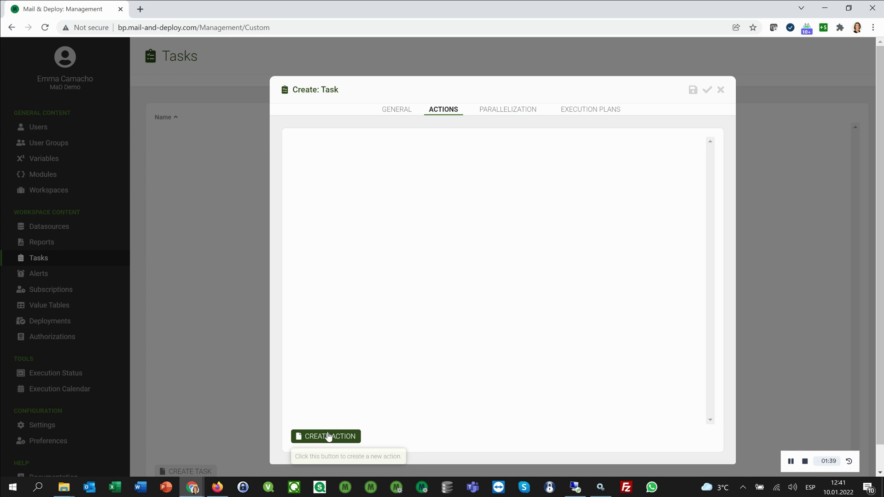
left_click(329, 437)
type("creat")
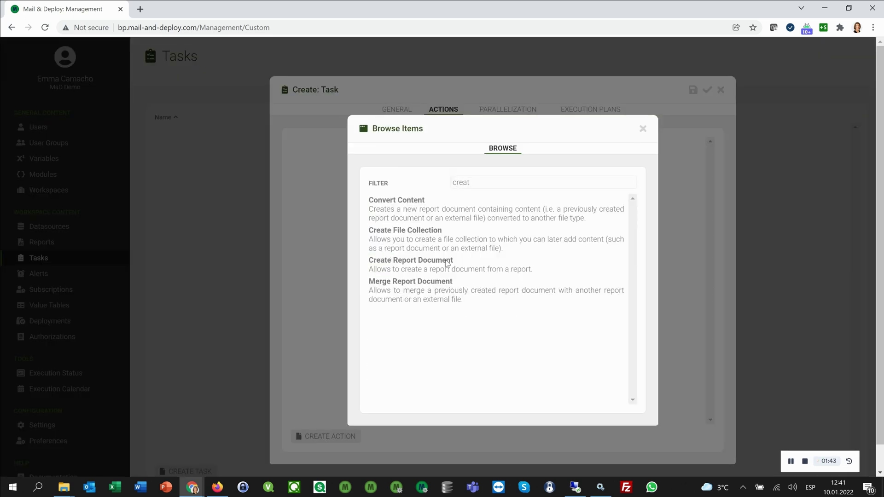
left_click(447, 264)
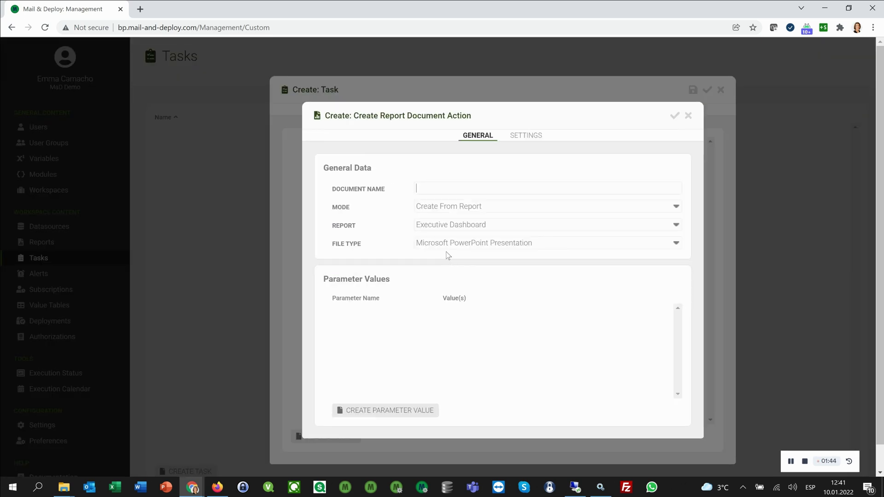
left_click(446, 188)
type("Exec Dash")
Step: Set mode Create From Report, report Executive Dashboard, and file type Microsoft PowerPoint Presentation
left_click(462, 209)
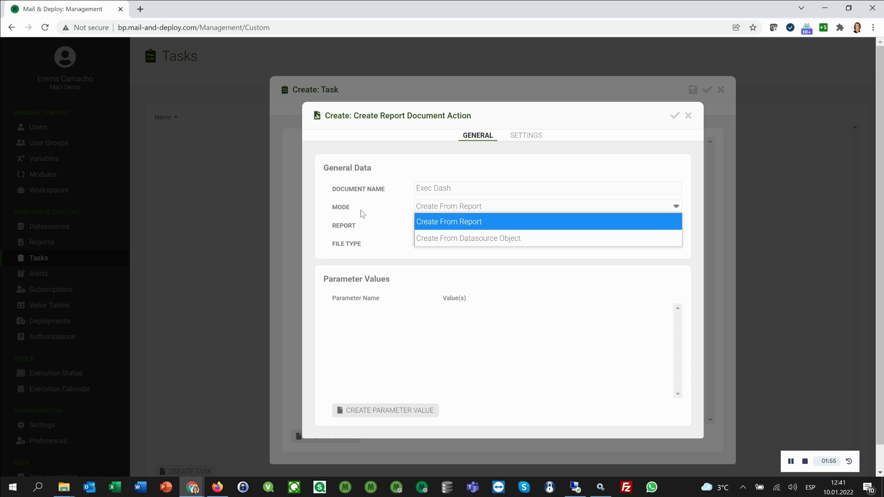
left_click(477, 222)
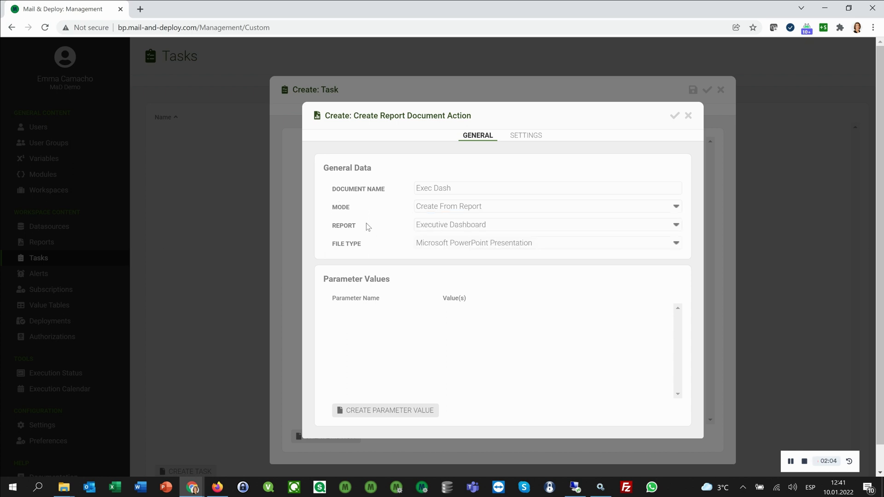
left_click(445, 226)
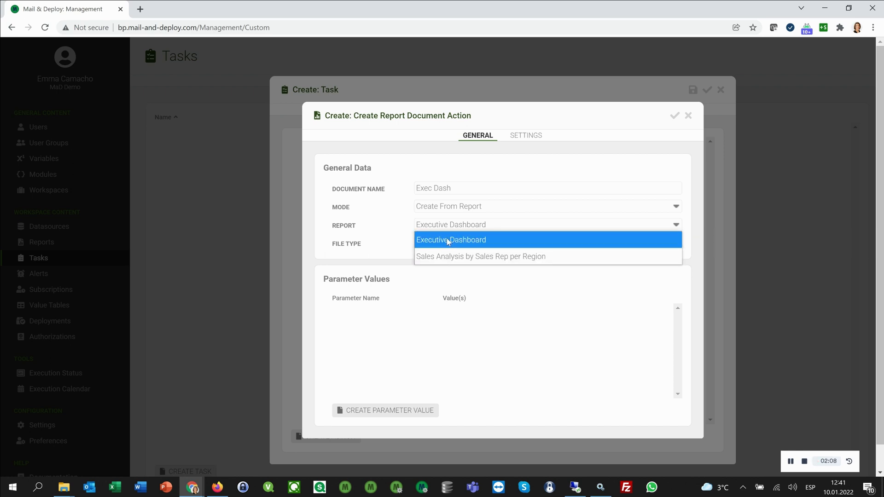
left_click(463, 242)
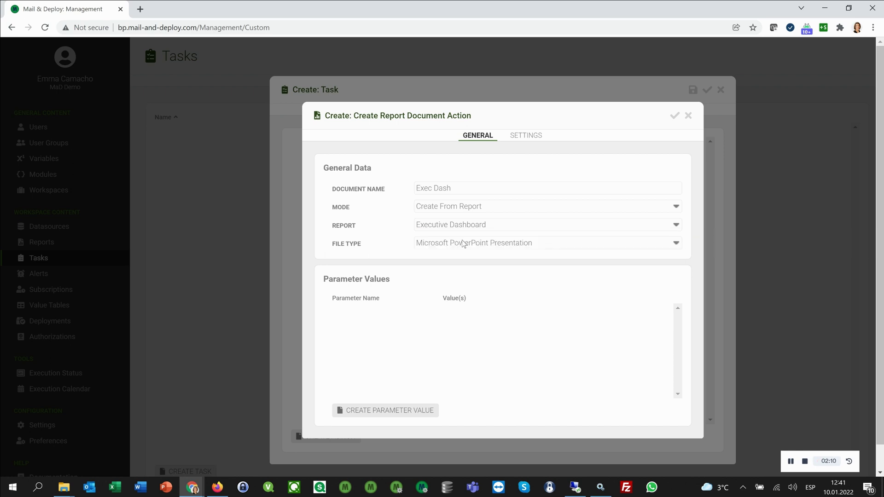
left_click(466, 244)
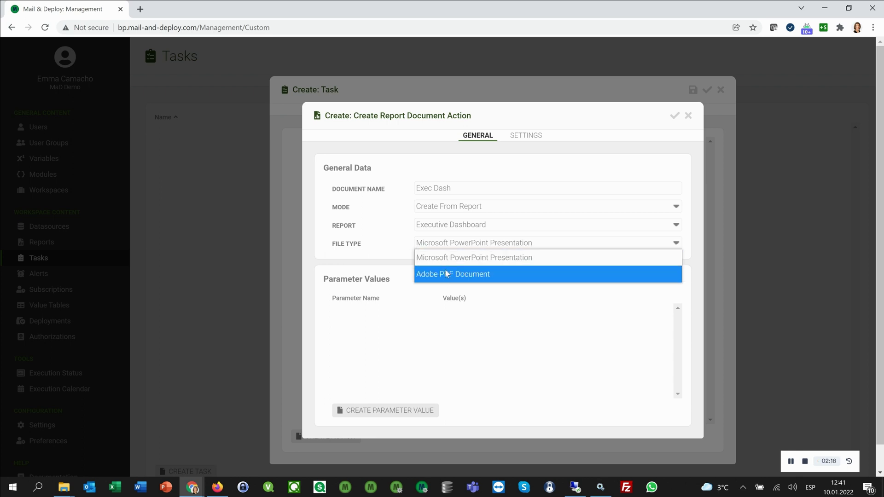
left_click(447, 259)
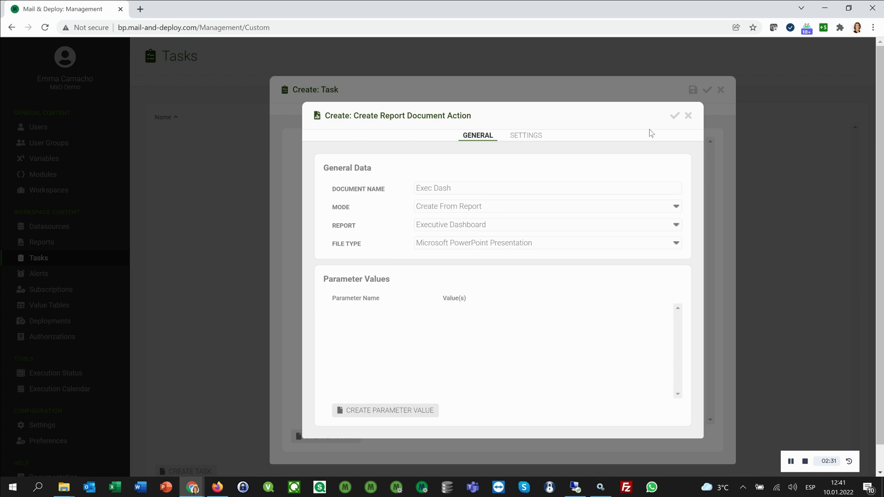
Step: Save the report document action and add a Send E-Mail action using the office365 server
left_click(675, 119)
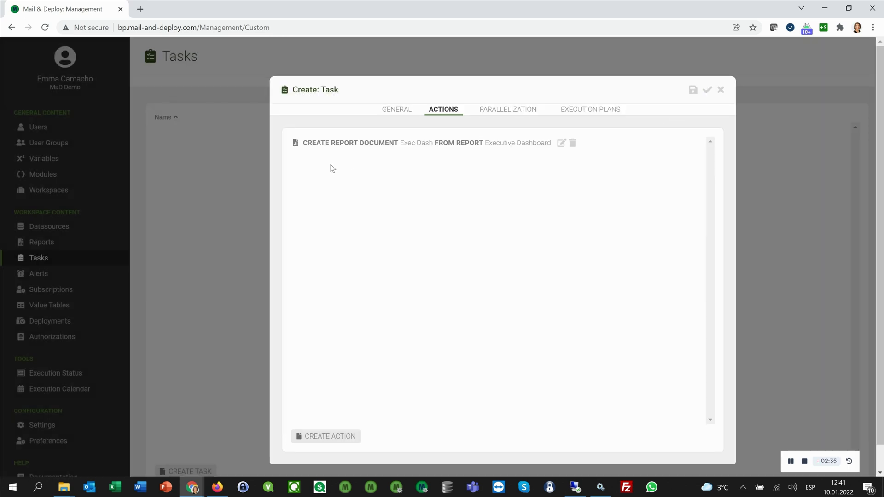
left_click(322, 445)
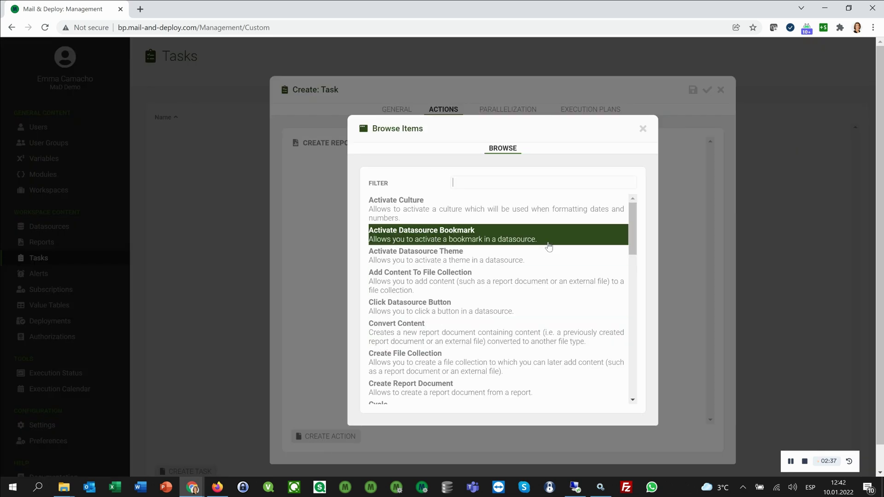
type("send")
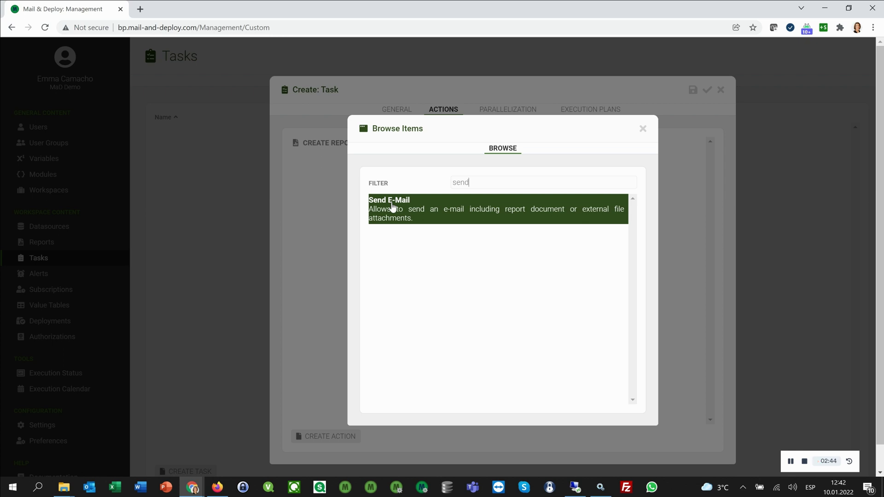
left_click(392, 207)
left_click(432, 183)
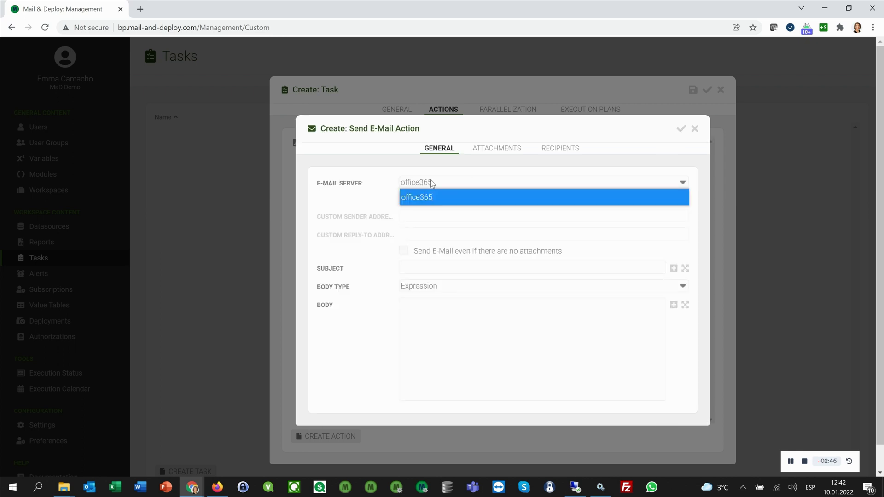
left_click(431, 197)
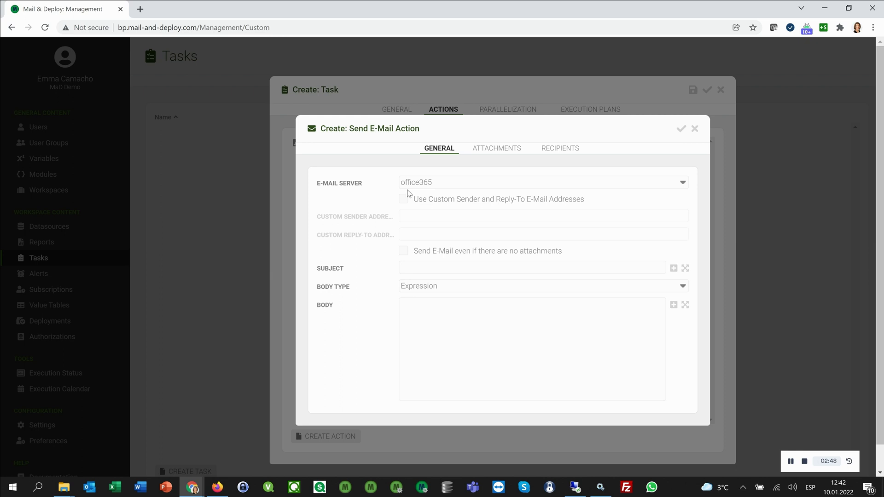
Step: Set the subject to "Executive Dashboard Report" and body to "Hello World!" with Expression body type
left_click(434, 269)
type("\"Executive Dashboard Report\"")
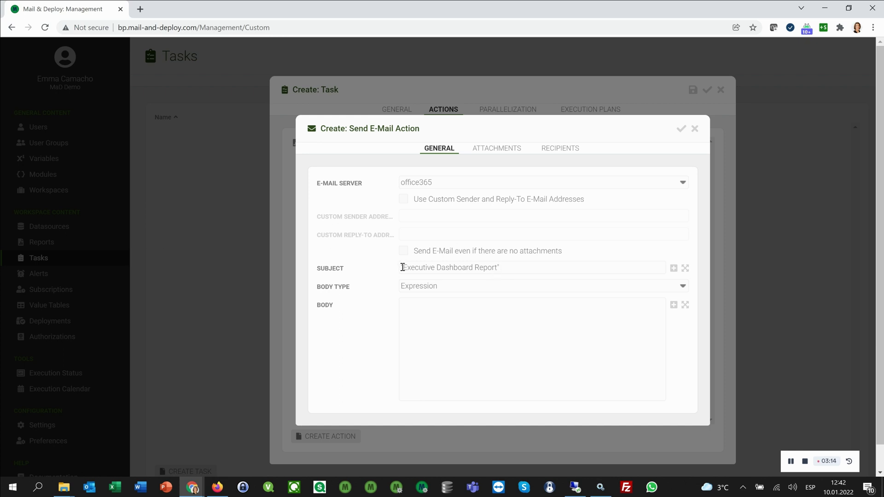
double_click(499, 267)
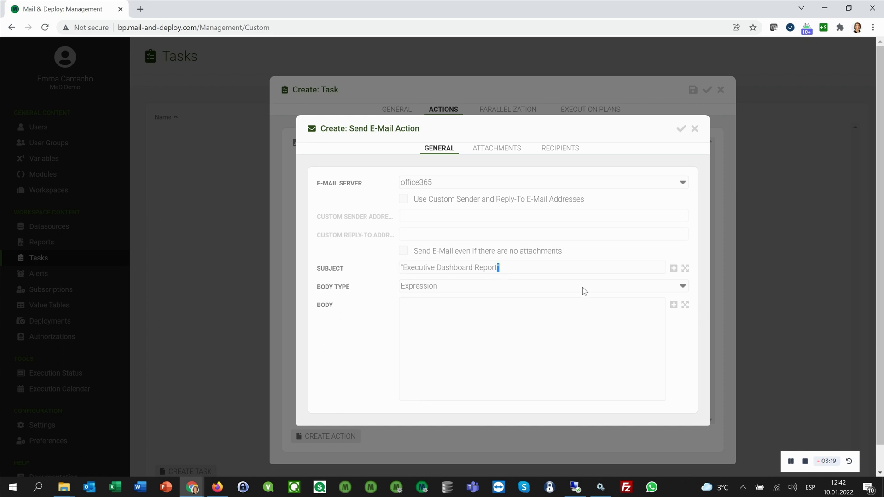
left_click(685, 268)
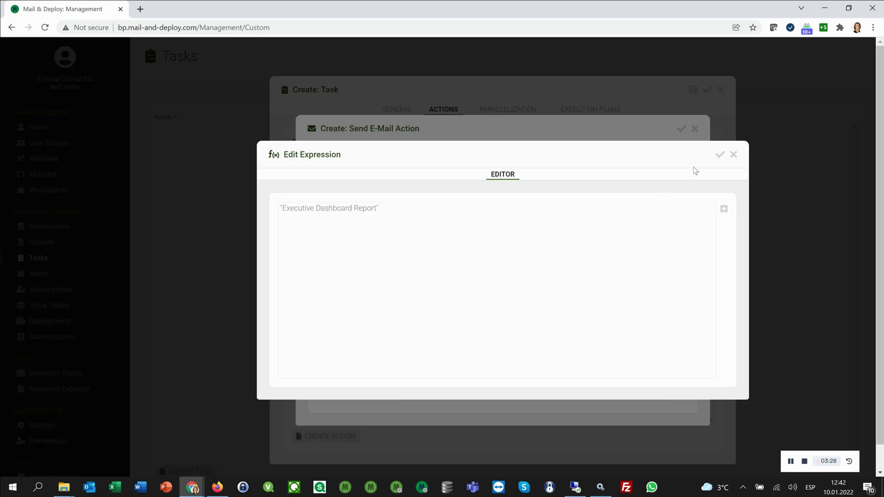
left_click(719, 155)
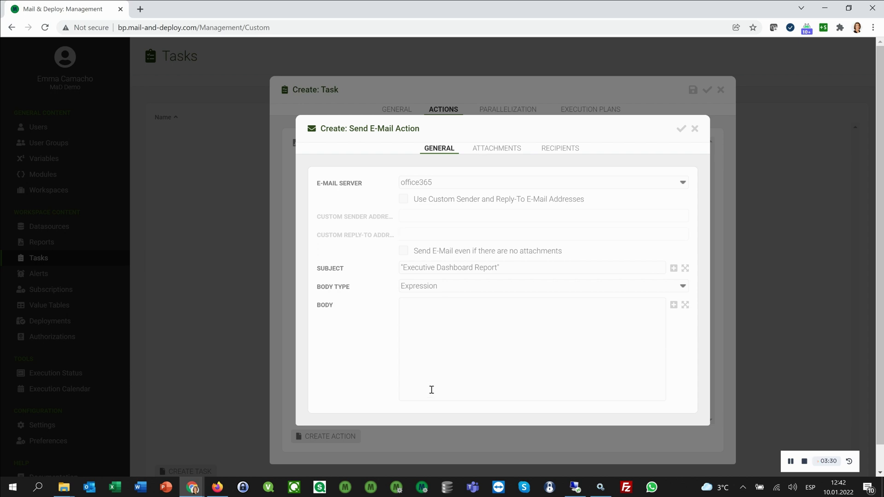
type("\"Hello World!")
left_click(457, 287)
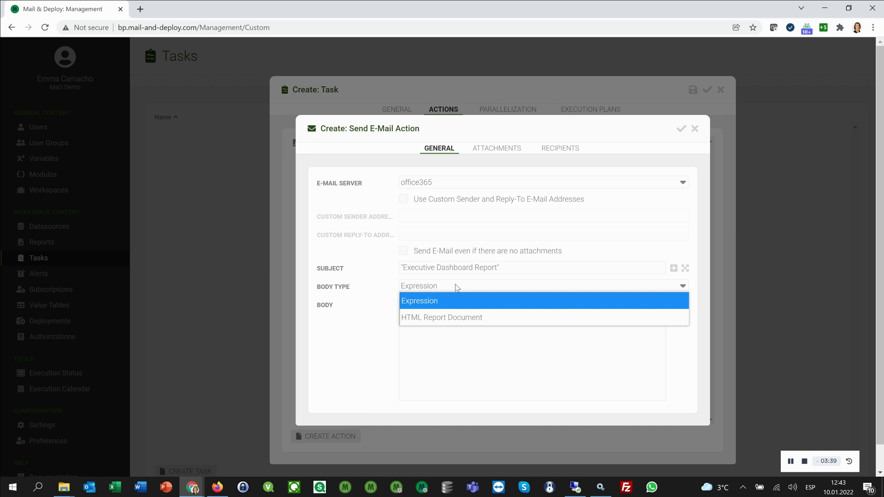
left_click(457, 287)
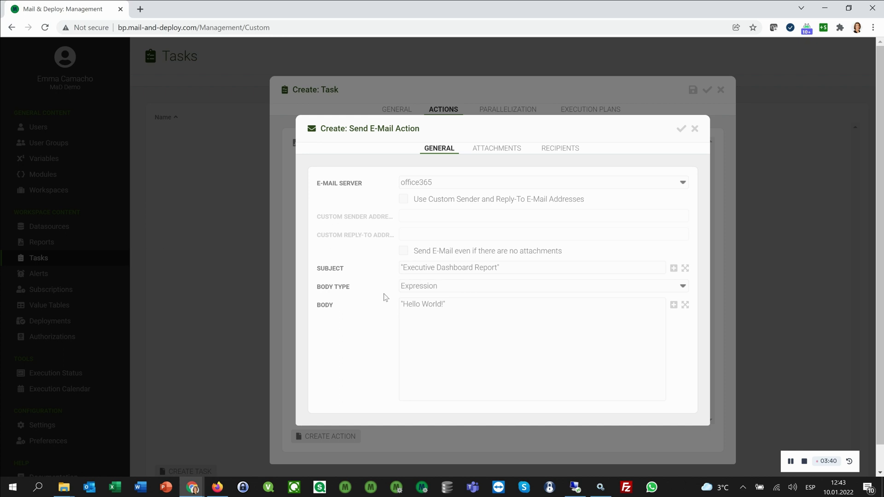
Step: Create an attachment specification with Report Document content type and Exec Dash as content
left_click(489, 154)
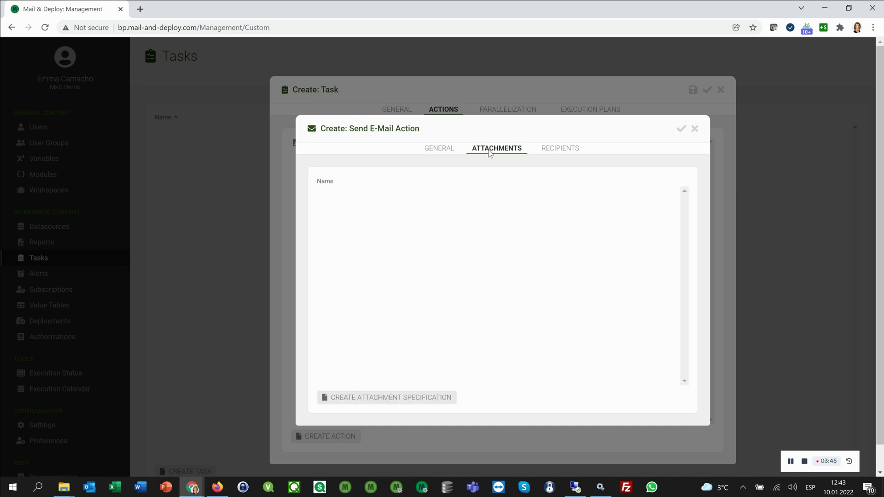
left_click(372, 396)
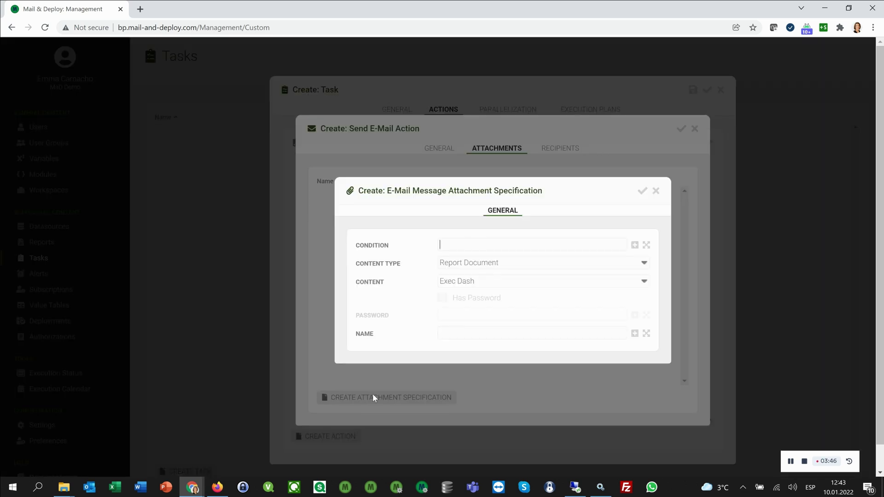
left_click(458, 266)
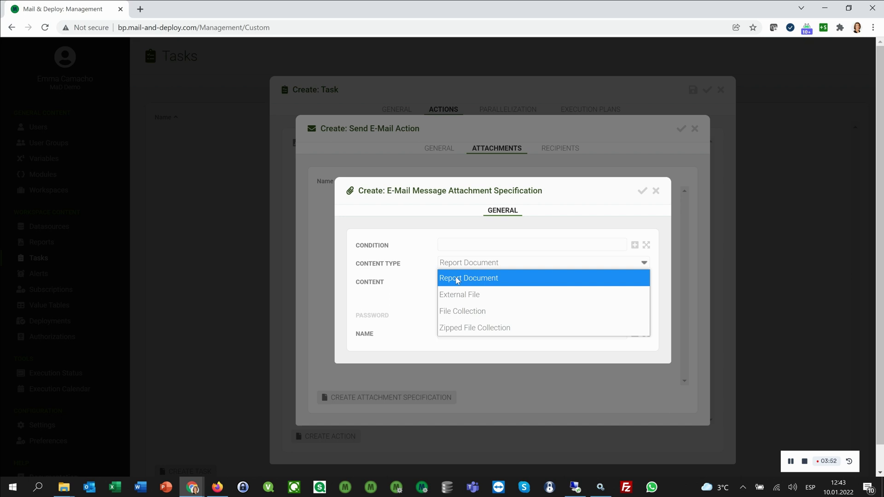
left_click(457, 280)
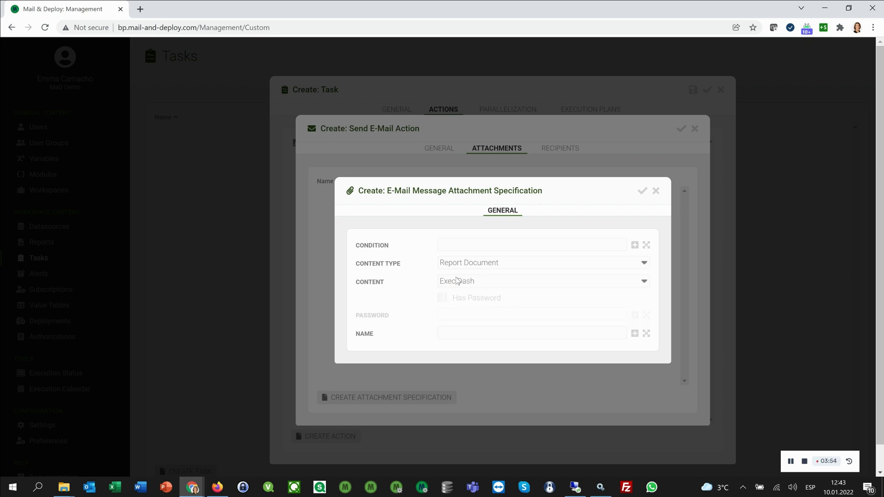
left_click(469, 283)
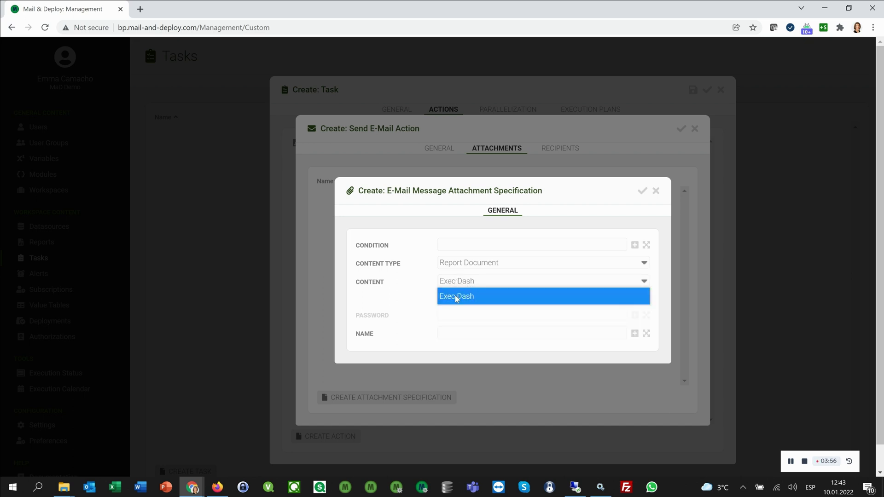
left_click(460, 284)
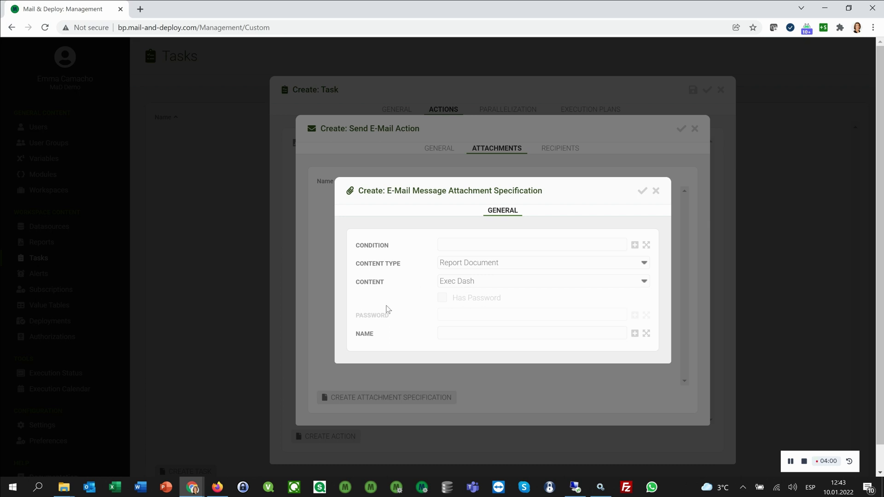
Step: Name the attachment "Executive Dashboard Report" and save the specification
left_click(470, 333)
type("\"Report\"")
key("Left")
key("Left")
key("Left")
key("Left")
key("Left")
key("Left")
key("Left")
type("Executive Dashboard")
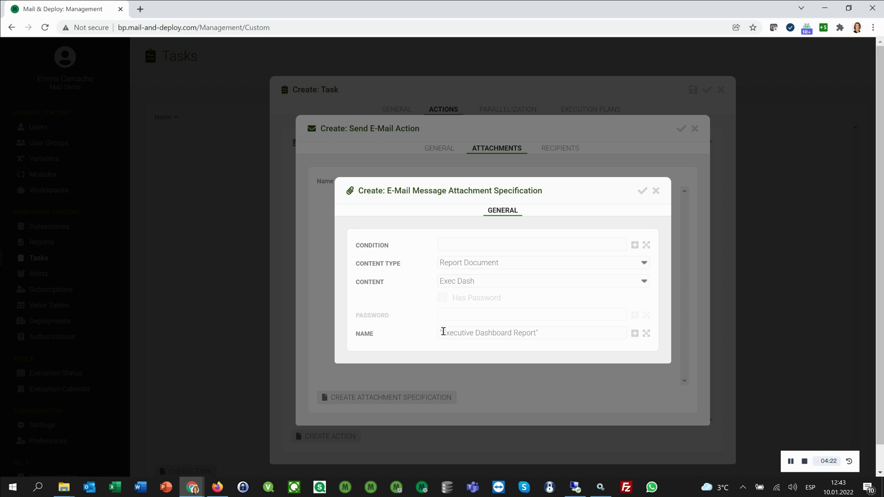
left_click_drag(442, 332, 437, 332)
left_click(549, 333)
key("shift+Left")
key("shift+Left")
key("shift+Left")
key("shift+Left")
key("BackSpace")
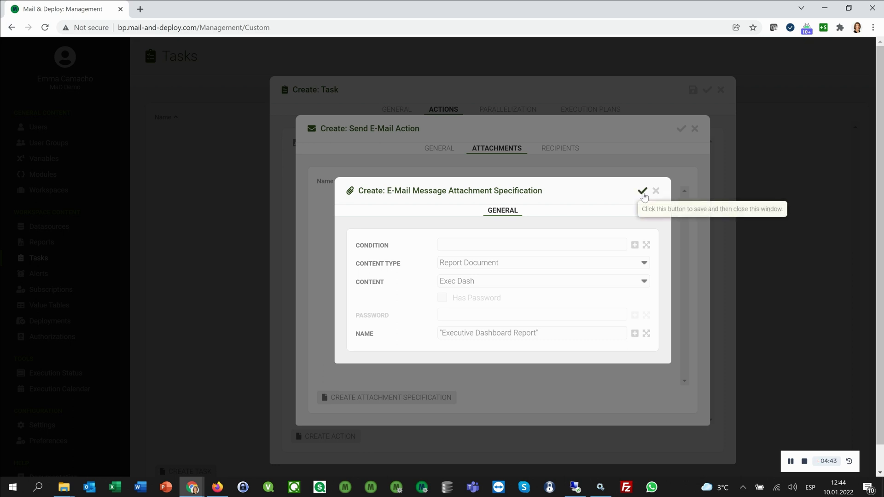
left_click(643, 191)
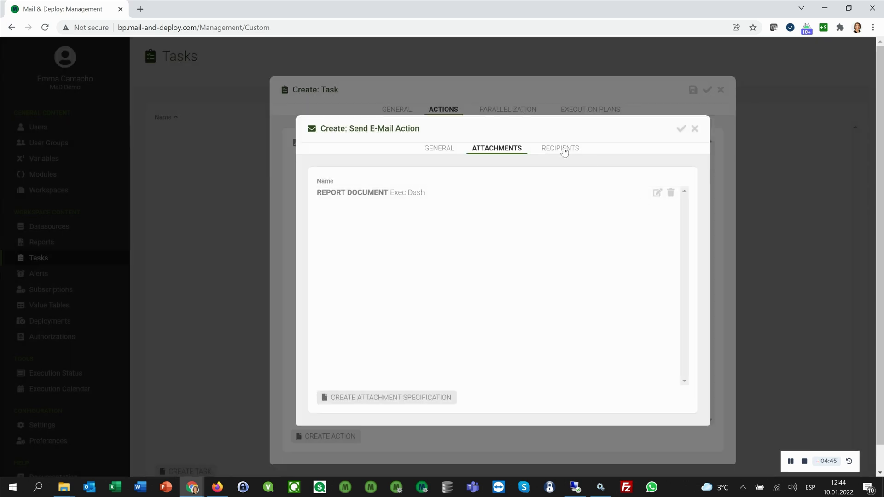
Step: Add a To recipients reference whose expression returns the user's quoted e-mail address, and save it
left_click(564, 148)
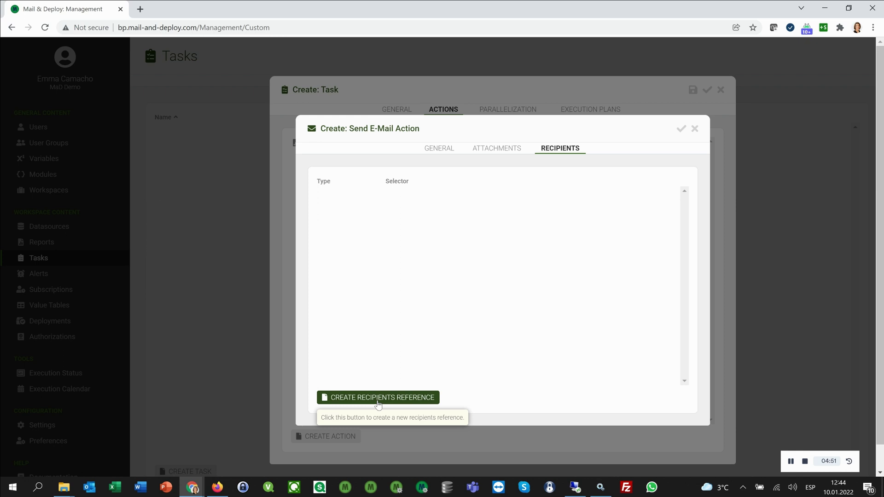
left_click(377, 403)
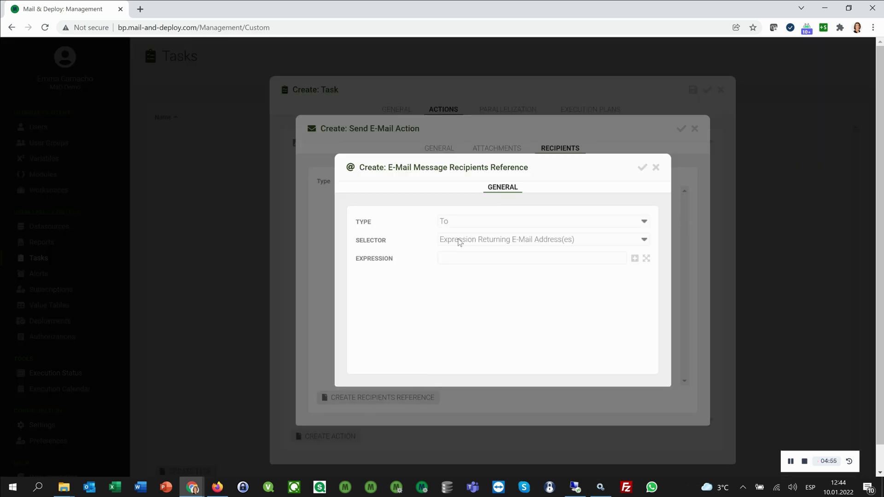
left_click(461, 242)
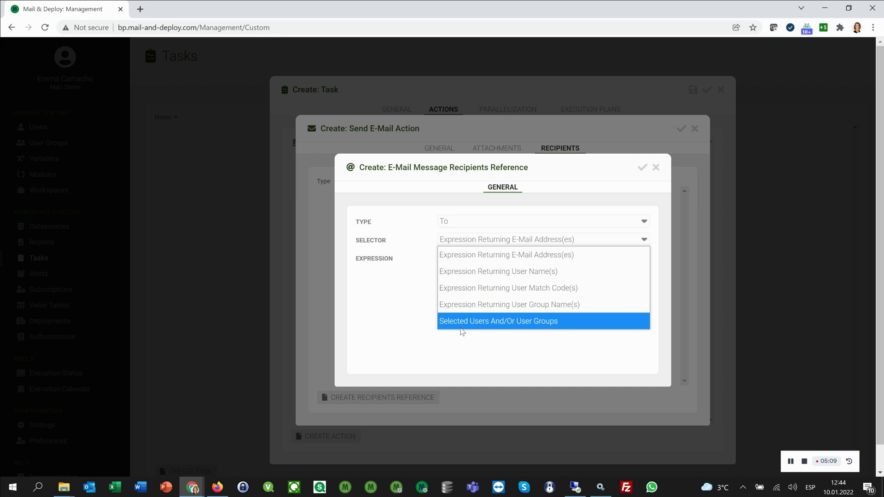
left_click(486, 254)
left_click(469, 260)
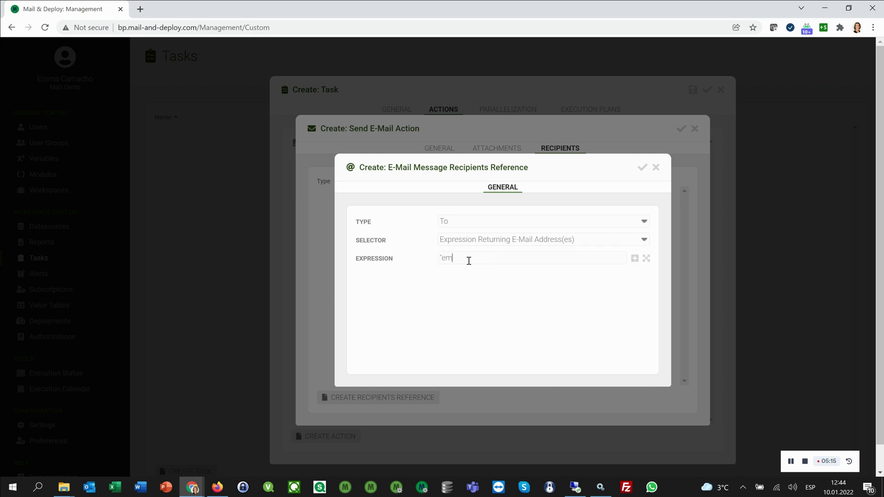
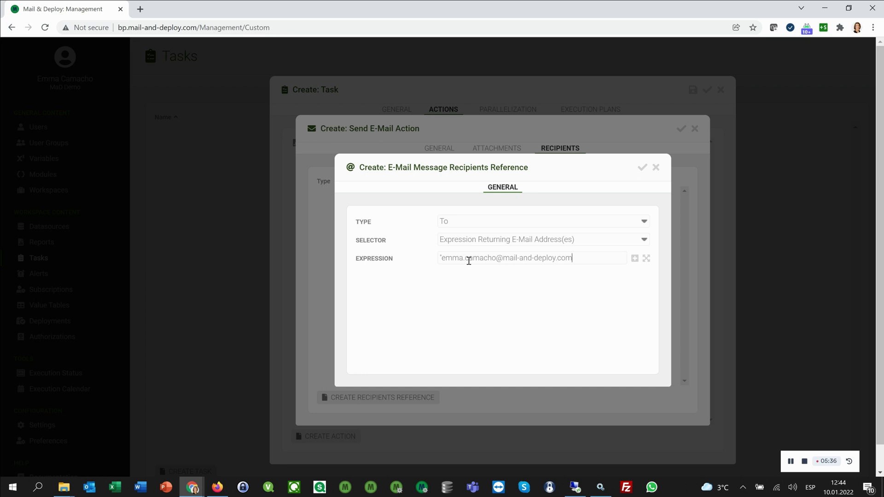
type("\"")
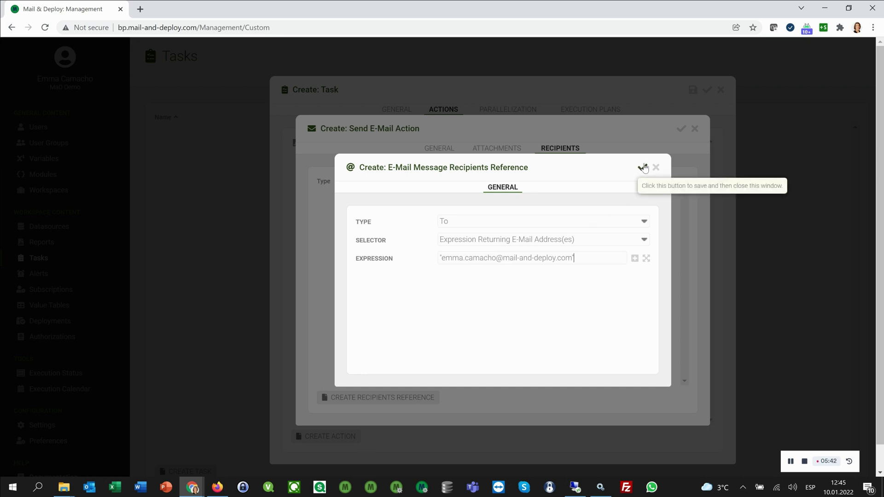
left_click(643, 168)
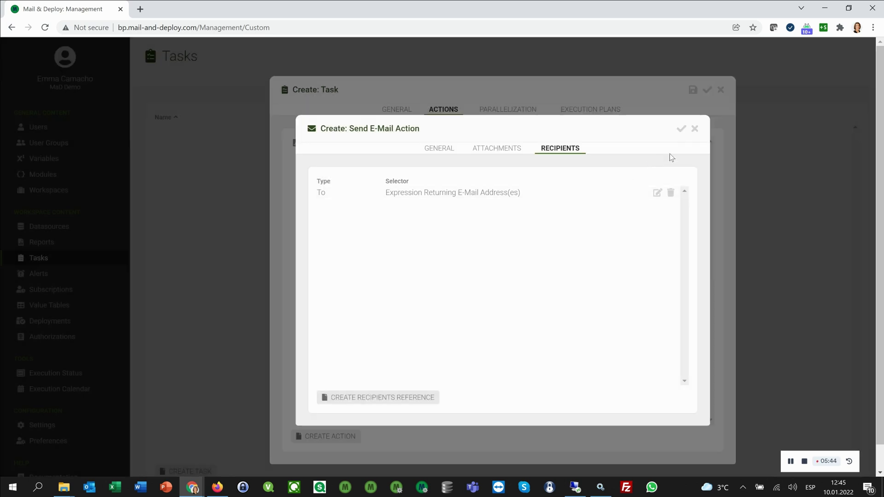
Step: Save the Send E-Mail action and the task, then run the task
left_click(682, 130)
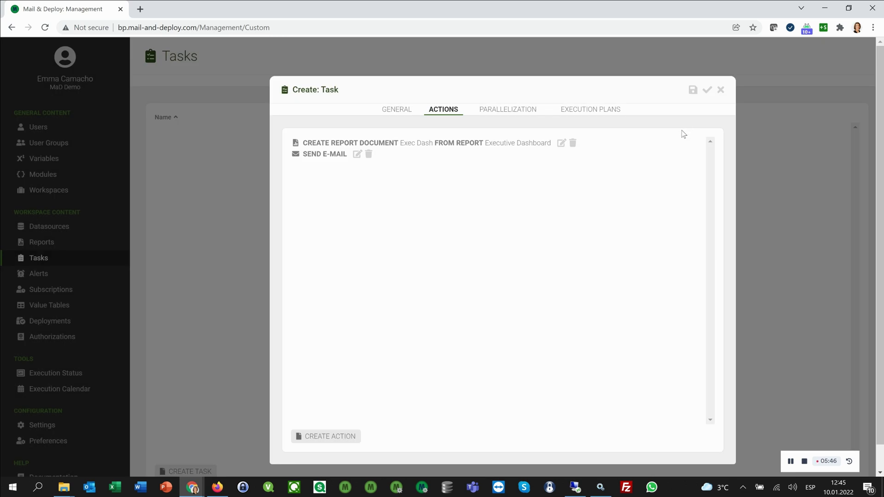
left_click(707, 89)
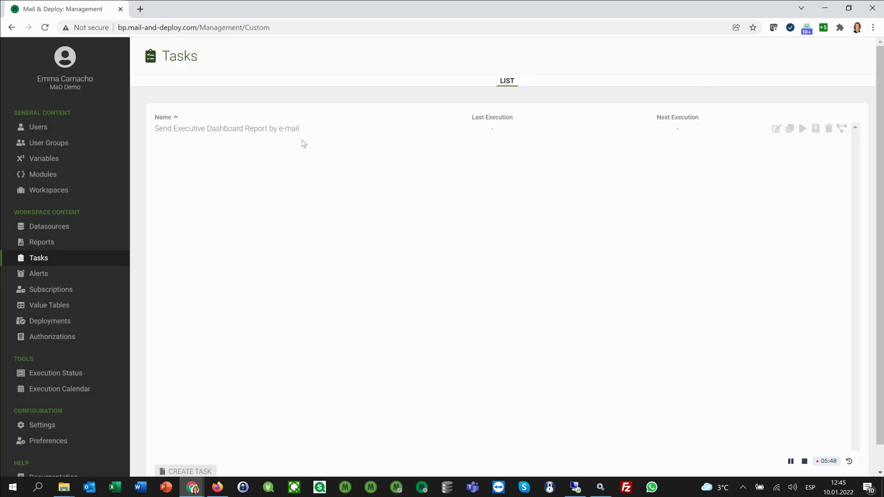
left_click(802, 129)
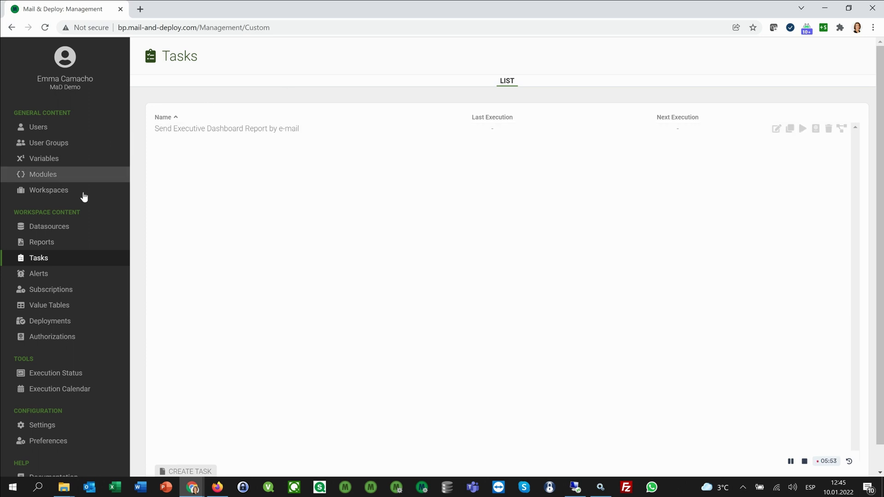
Step: Check the run in Execution Status, its execution log, and the Execution Calendar
left_click(61, 375)
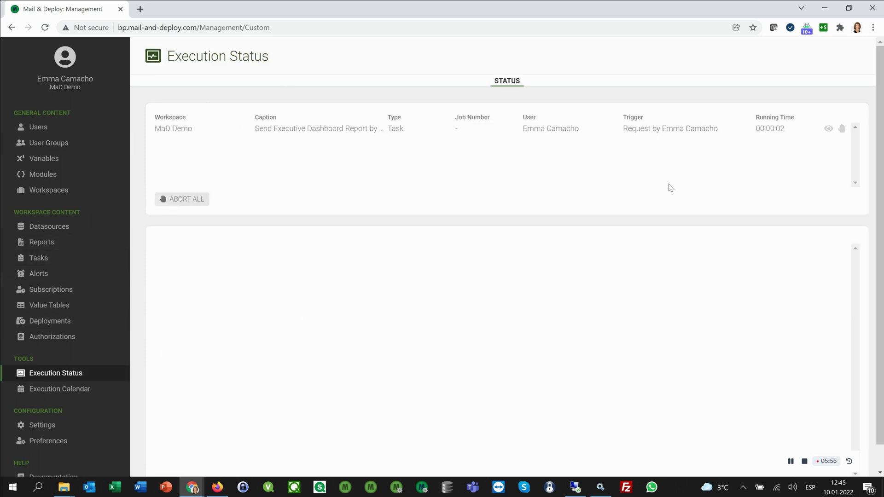
left_click(828, 128)
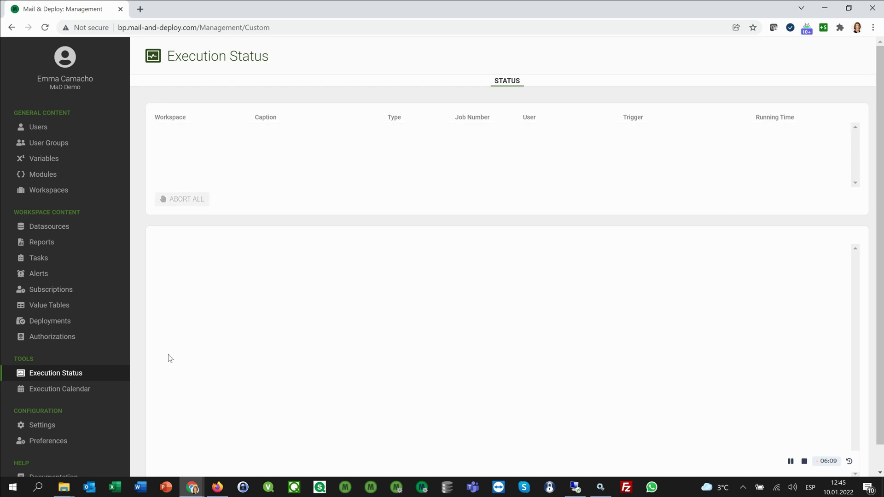
left_click(71, 395)
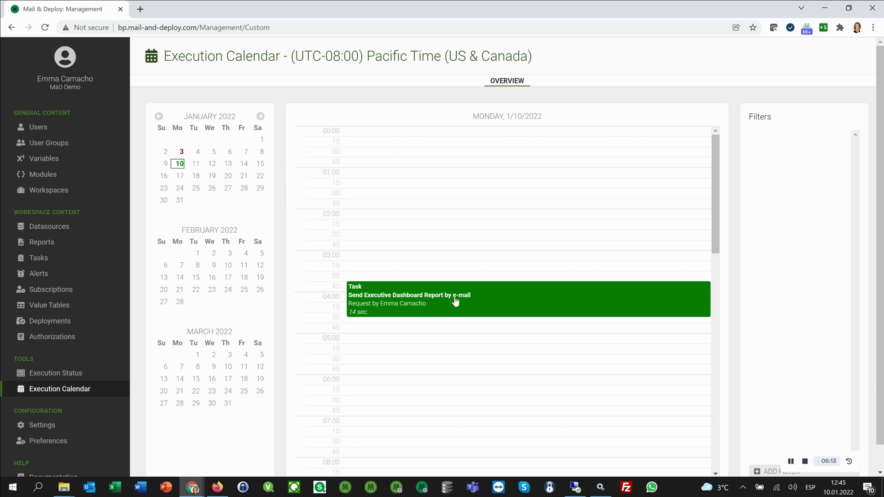
scroll(453, 299, "down", 3)
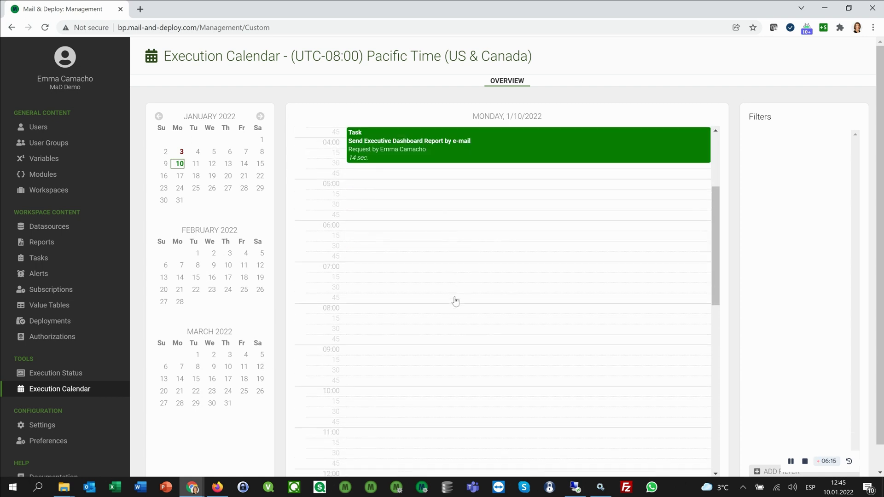
scroll(454, 299, "up", 3)
double_click(385, 304)
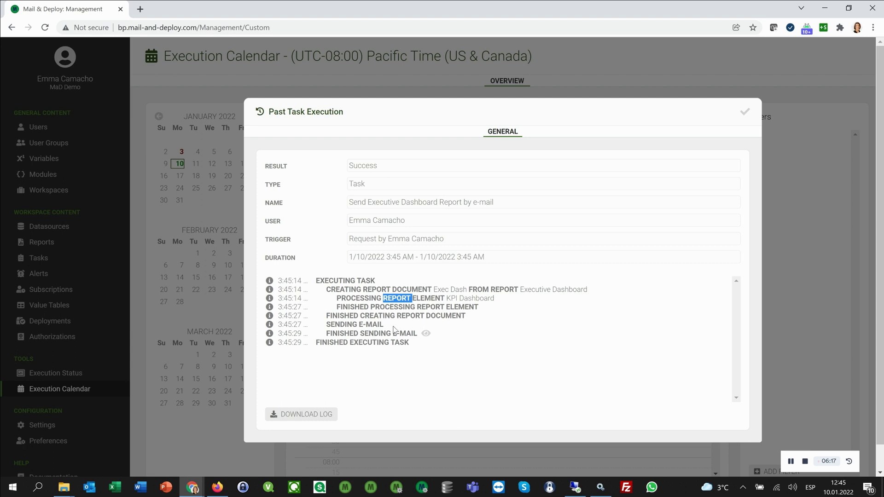
left_click(426, 333)
left_click_drag(420, 264, 579, 268)
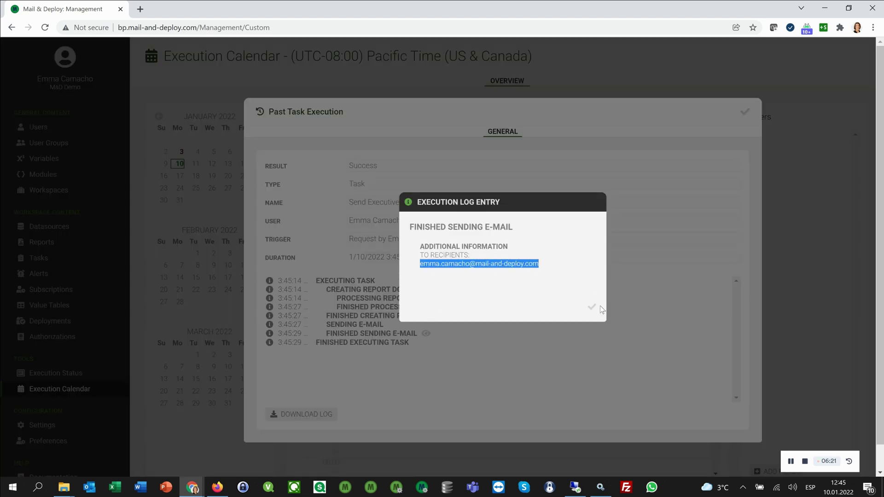
left_click(592, 306)
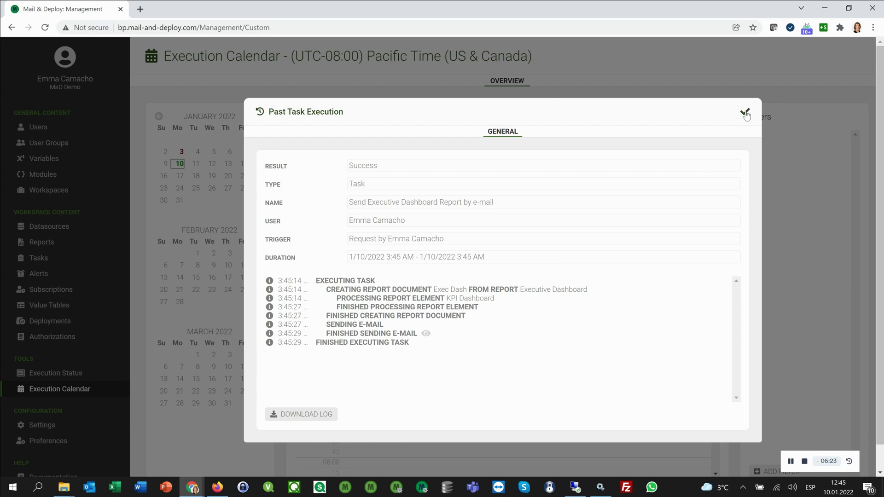
left_click(744, 112)
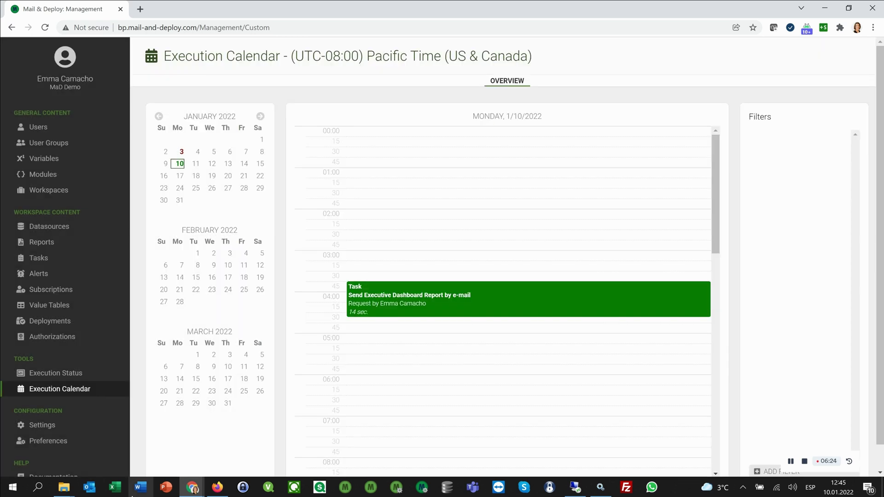
Step: In Outlook, check the Executive Dashboard Report e-mail's received date and open its .pptx attachment
left_click(89, 487)
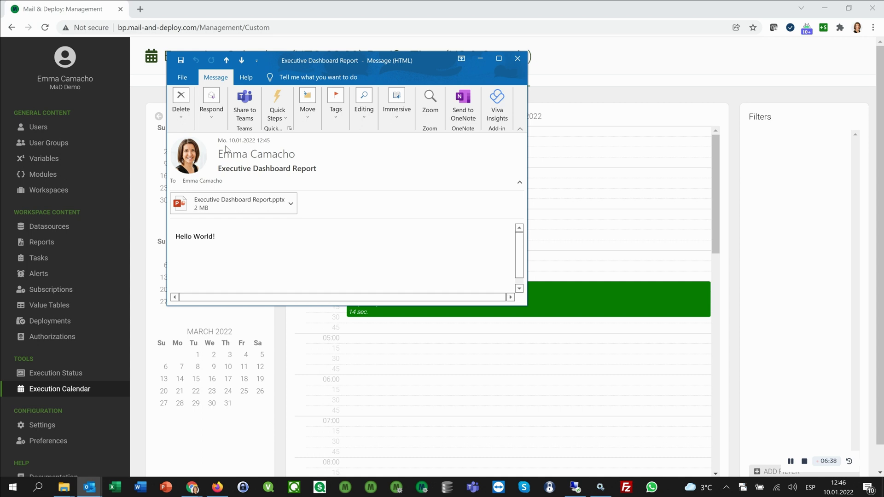
left_click_drag(232, 141, 271, 140)
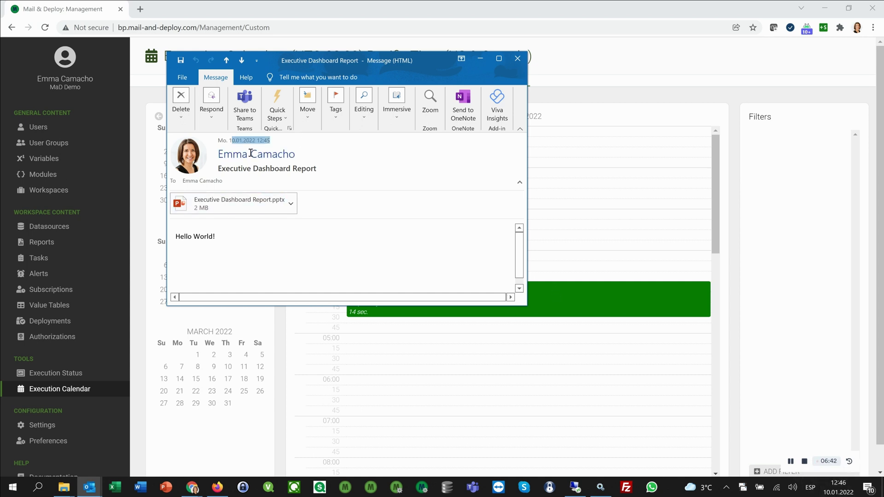
double_click(221, 203)
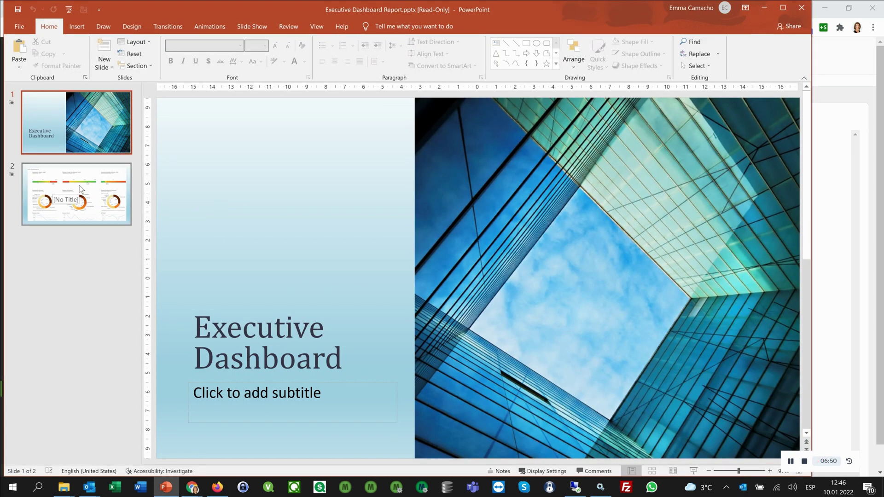
Step: Show slide 2, the KPI Dashboard with gauges, donut charts and trend lines
left_click(81, 189)
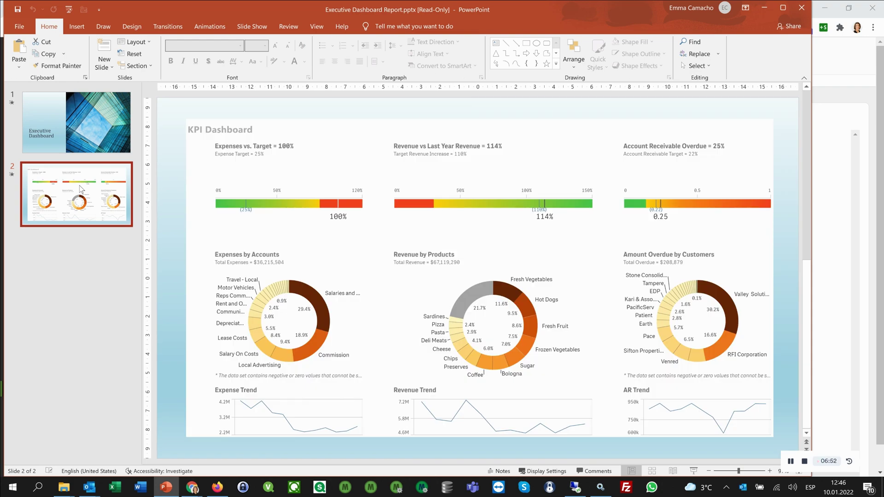